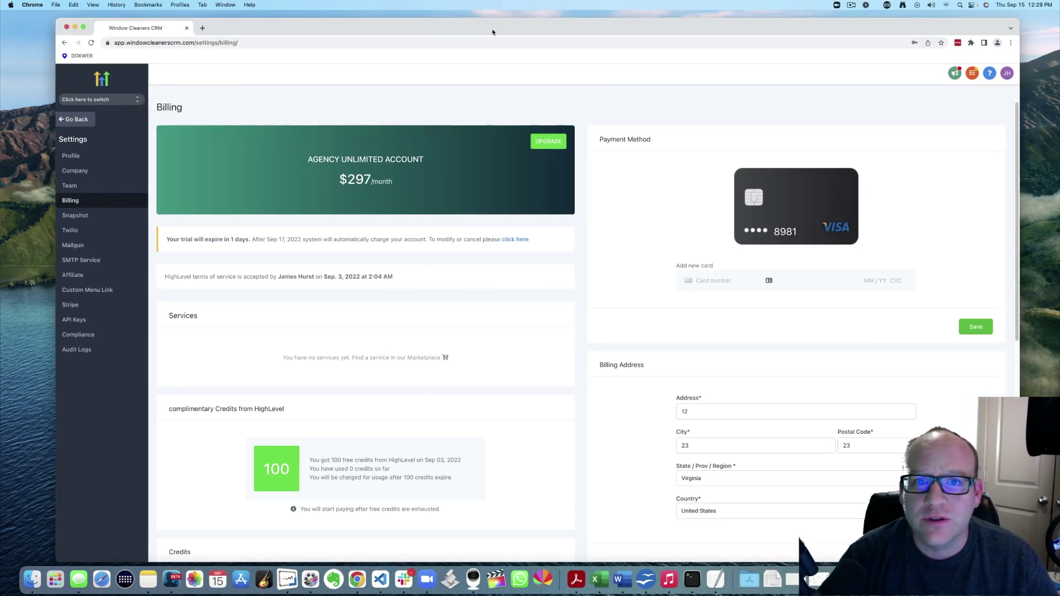
From the trial expiry notice, open Modify Subscription and choose the 14-day Trial Extension
{"action": "left_click_drag", "start_coordinate": [483, 32], "coordinate": [490, 32]}
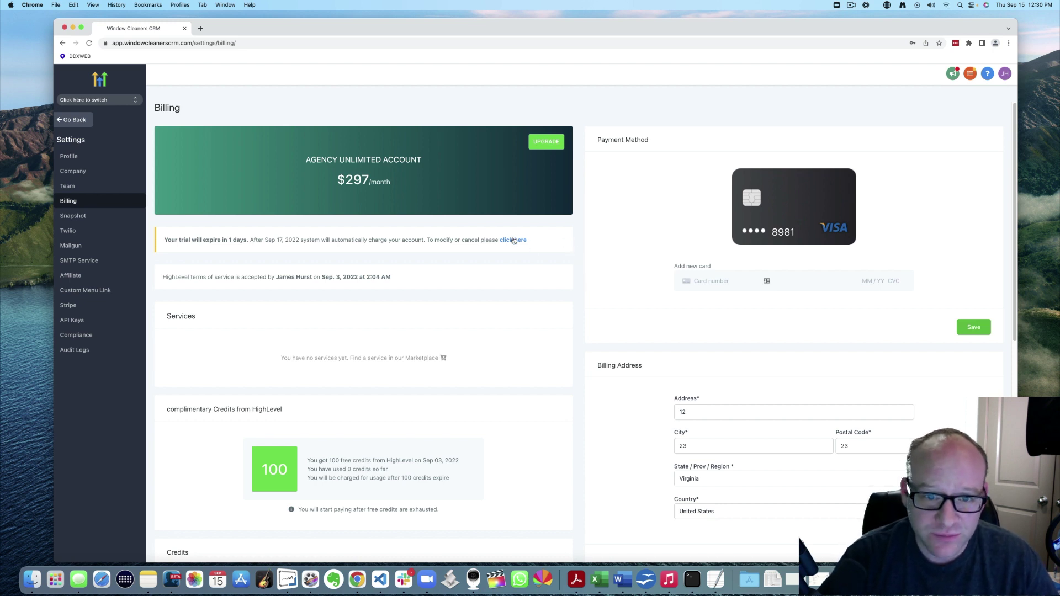
{"action": "left_click_drag", "start_coordinate": [179, 241], "coordinate": [257, 241]}
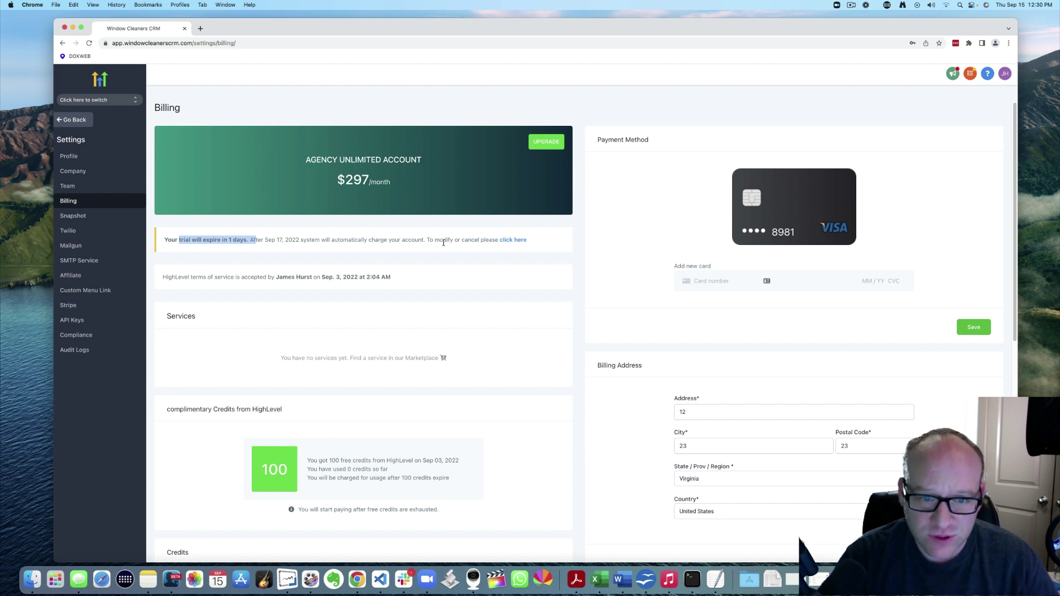
{"action": "left_click", "coordinate": [518, 243]}
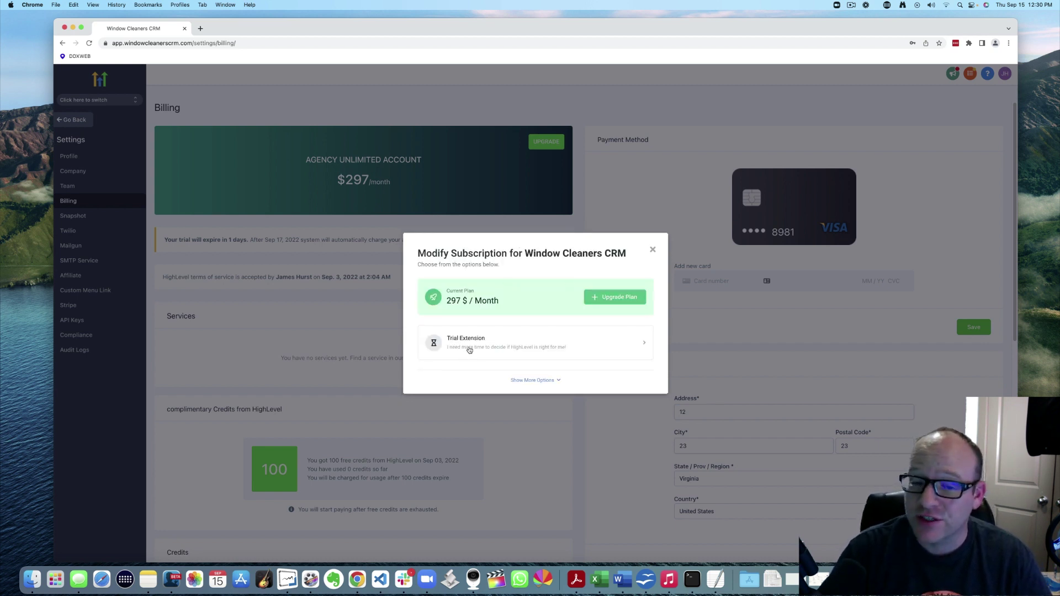
{"action": "left_click", "coordinate": [522, 343]}
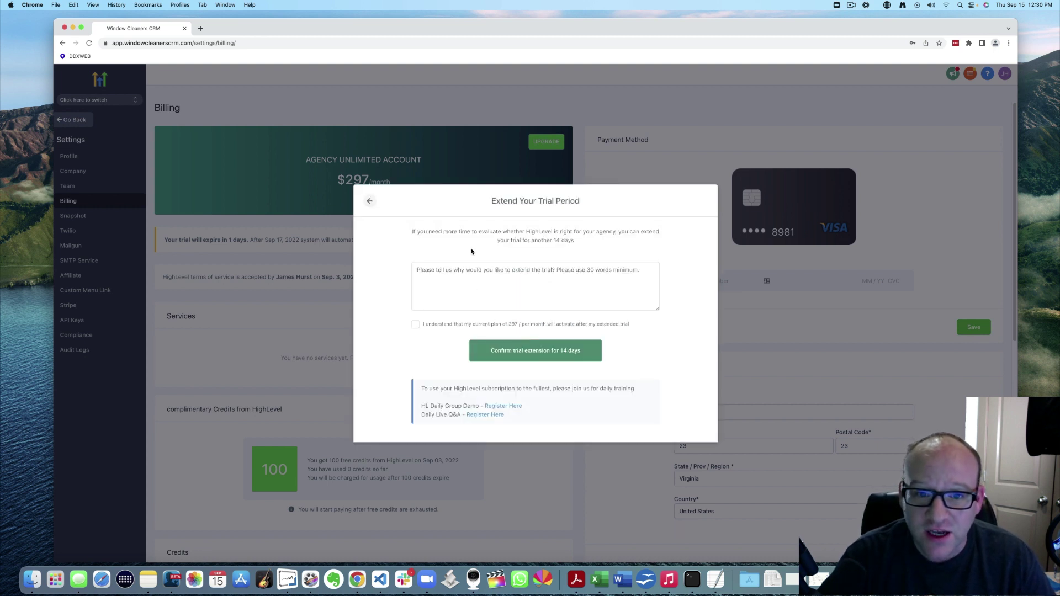
{"action": "left_click_drag", "start_coordinate": [458, 232], "coordinate": [592, 242]}
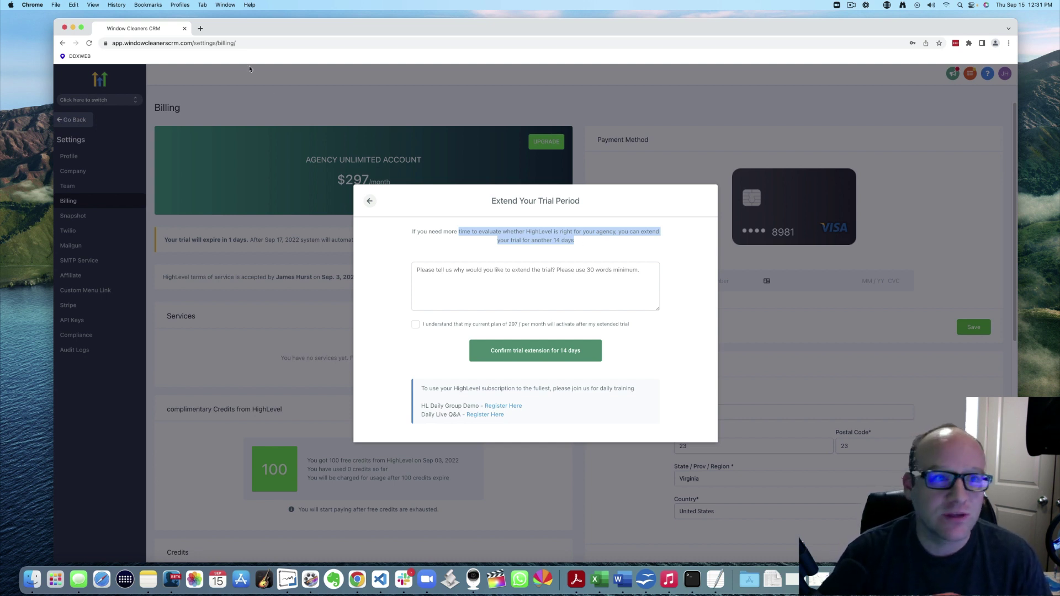
Load ddxweb.com/free in a new tab, then return to the Window Cleaners CRM tab
{"action": "left_click", "coordinate": [200, 29]}
{"action": "type", "text": "dd"}
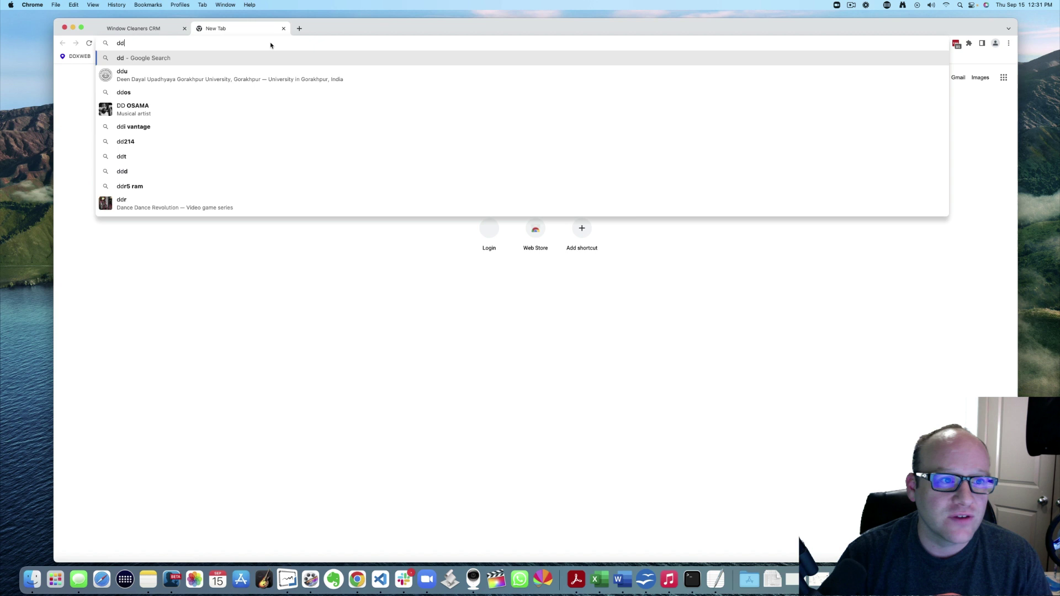
{"action": "type", "text": "xweb.com/free"}
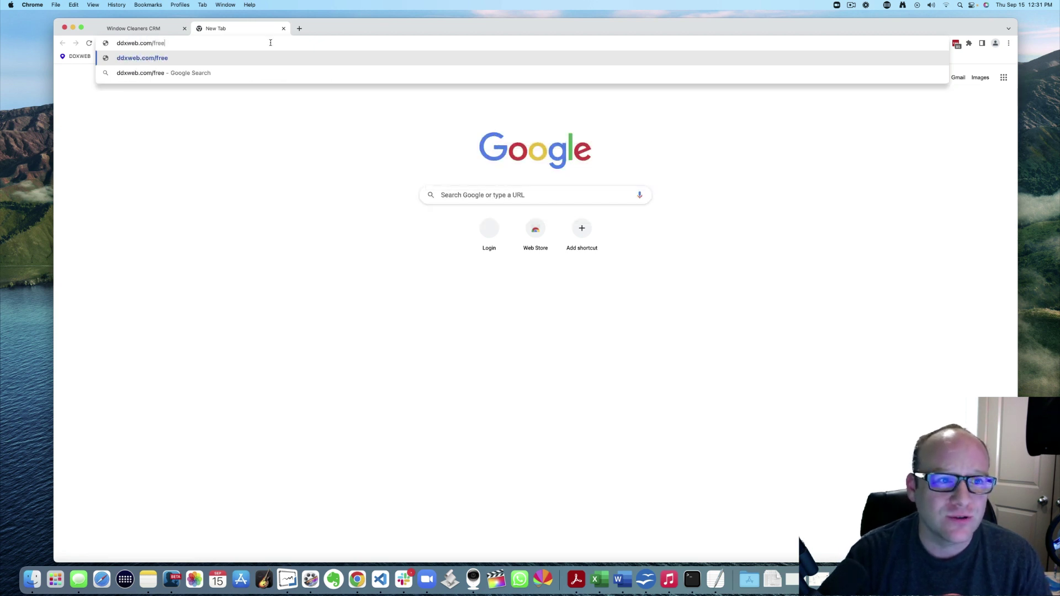
{"action": "key", "text": "Return"}
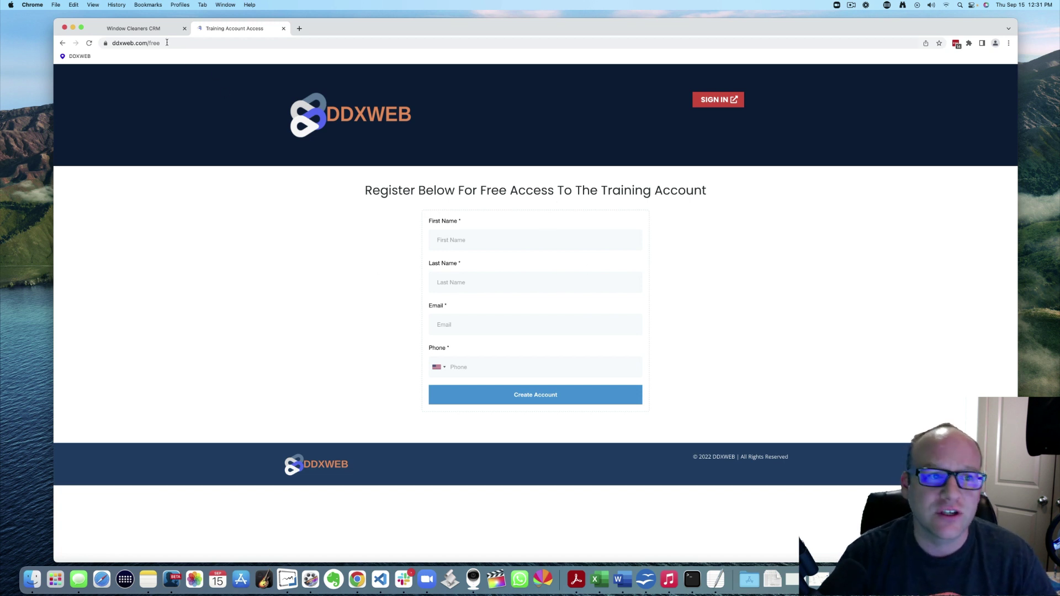
{"action": "left_click", "coordinate": [147, 29]}
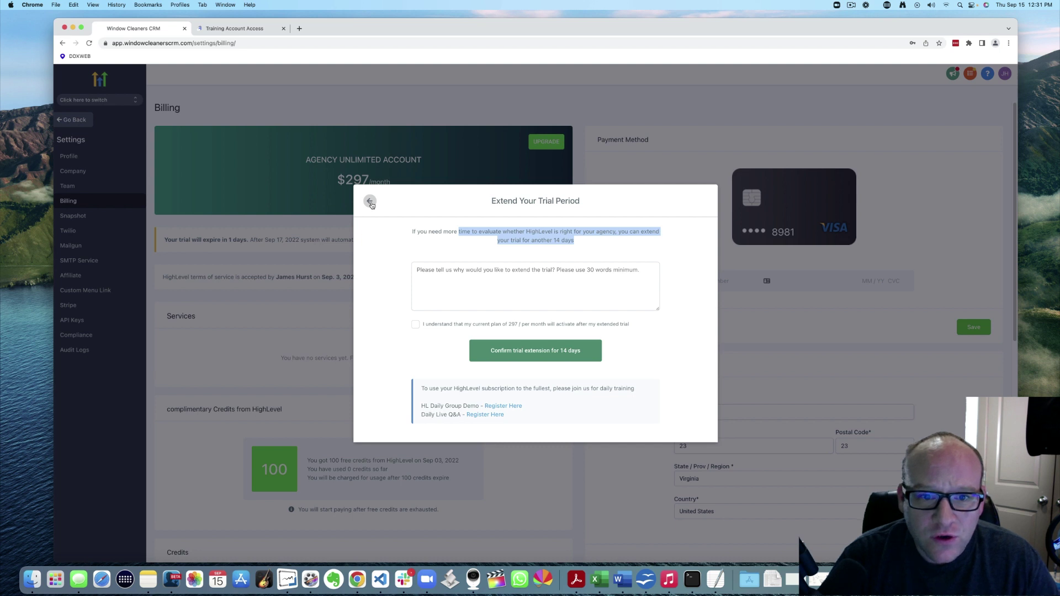
Go back from the trial extension form and show the full Modify Subscription options list
{"action": "left_click", "coordinate": [370, 202]}
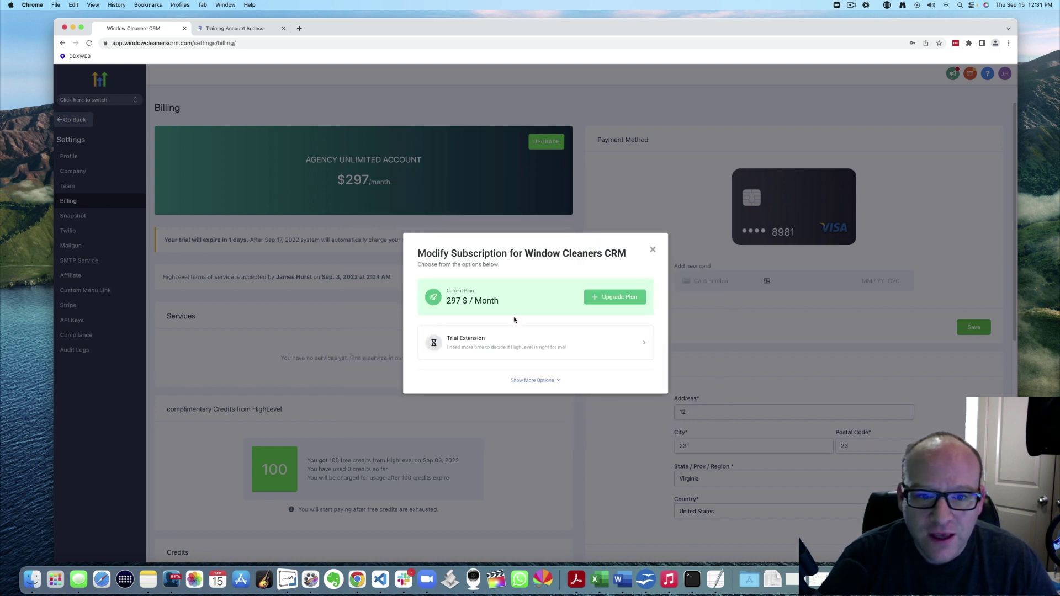
{"action": "left_click", "coordinate": [554, 381]}
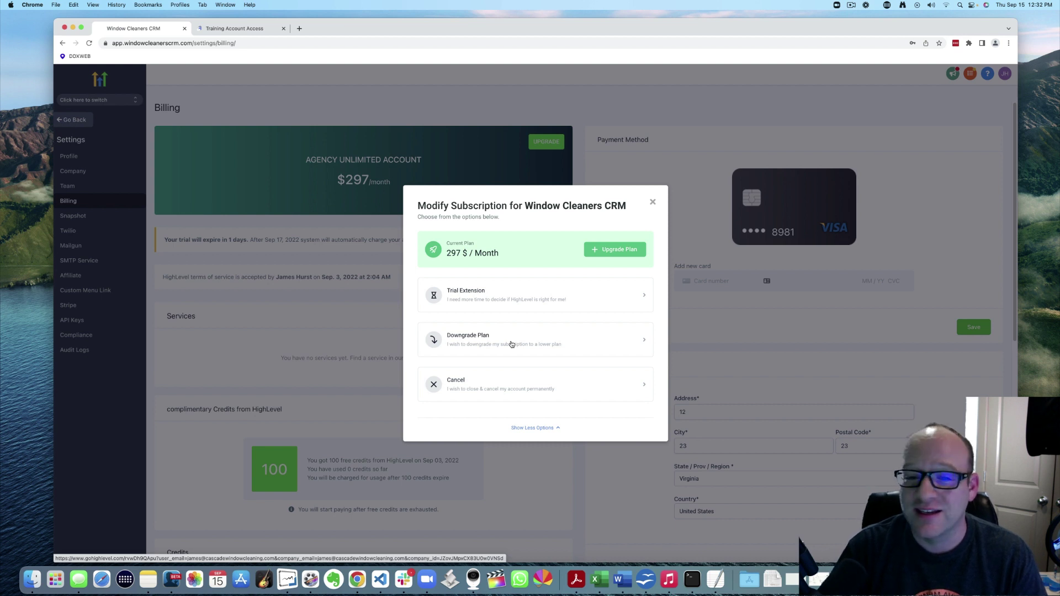
Start cancelling the account and give Other as the reason for leaving
{"action": "left_click", "coordinate": [459, 383]}
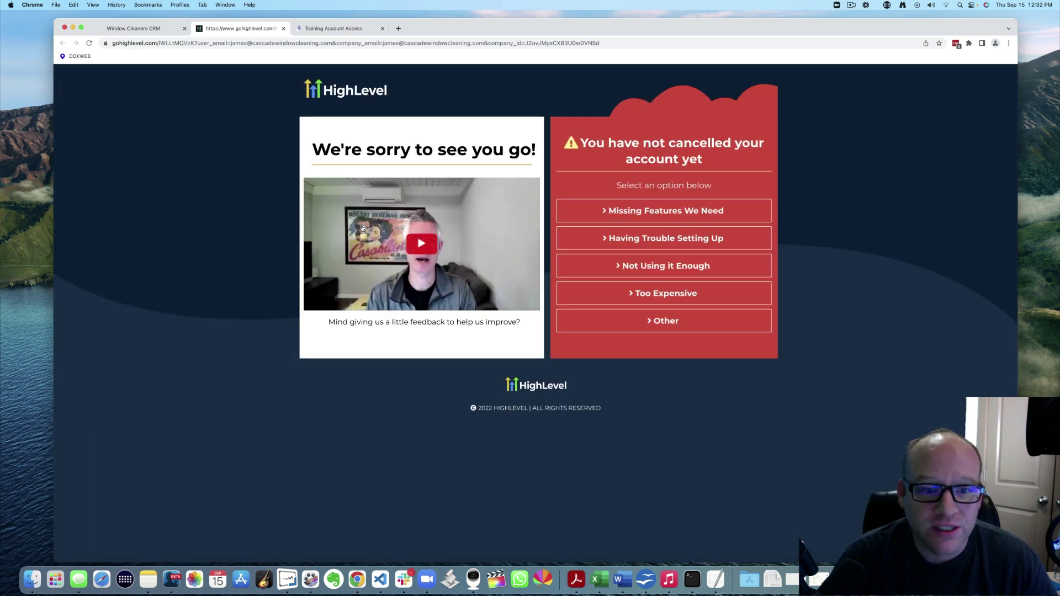
{"action": "left_click_drag", "start_coordinate": [345, 325], "coordinate": [479, 324]}
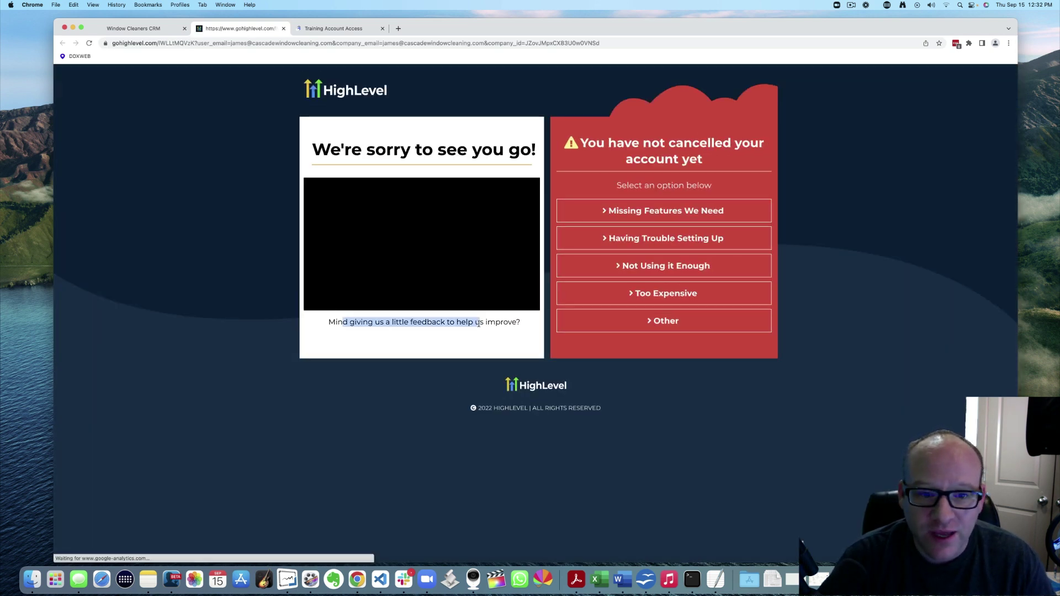
{"action": "left_click", "coordinate": [366, 338]}
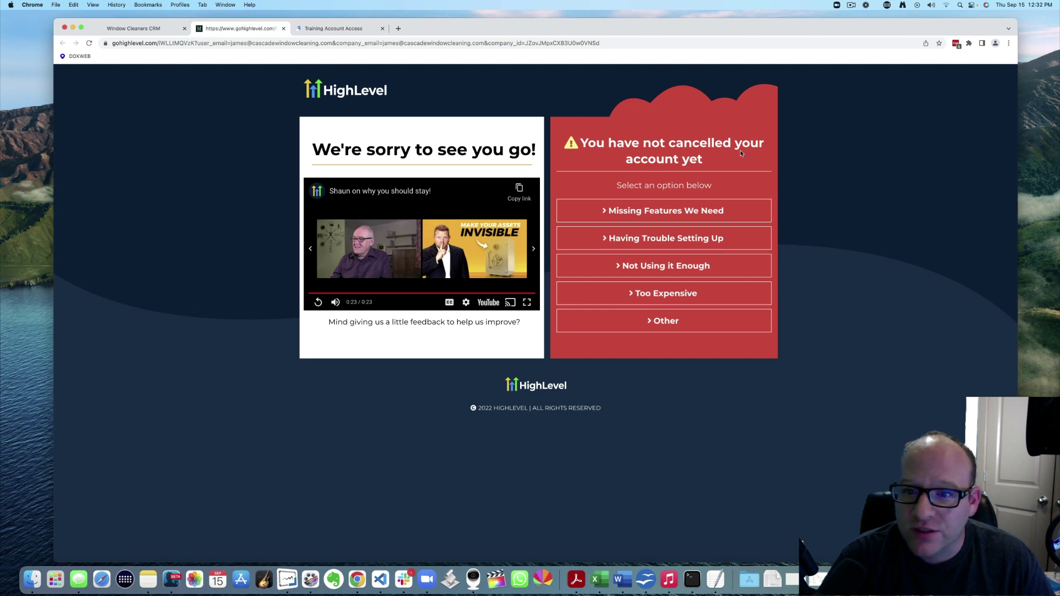
{"action": "left_click", "coordinate": [665, 321]}
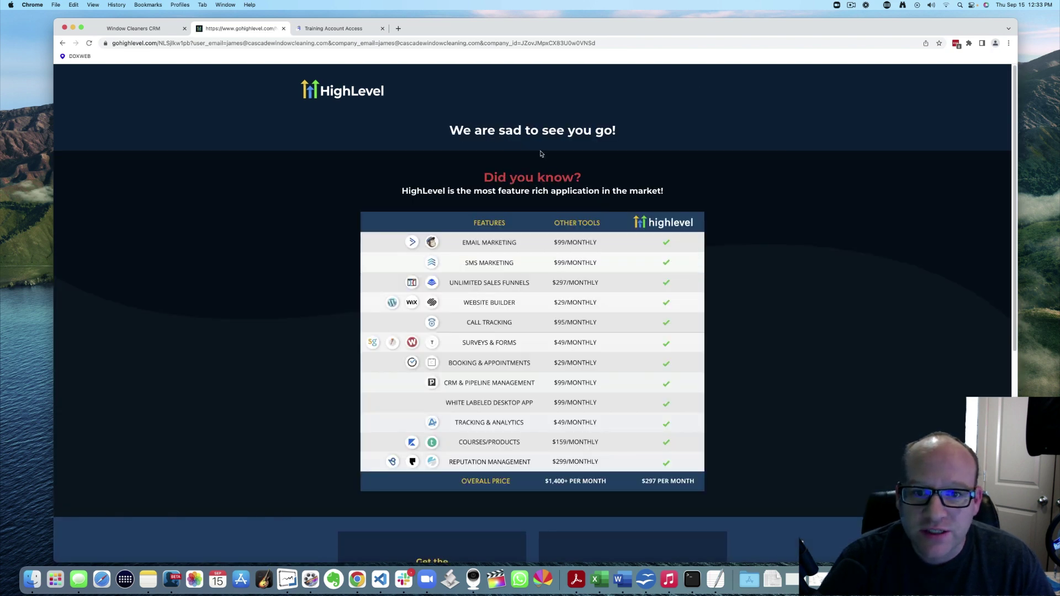
Scroll down to the Cancel Account box with the Cancel Now button
{"action": "scroll", "coordinate": [626, 184], "scroll_direction": "down", "scroll_amount": 10}
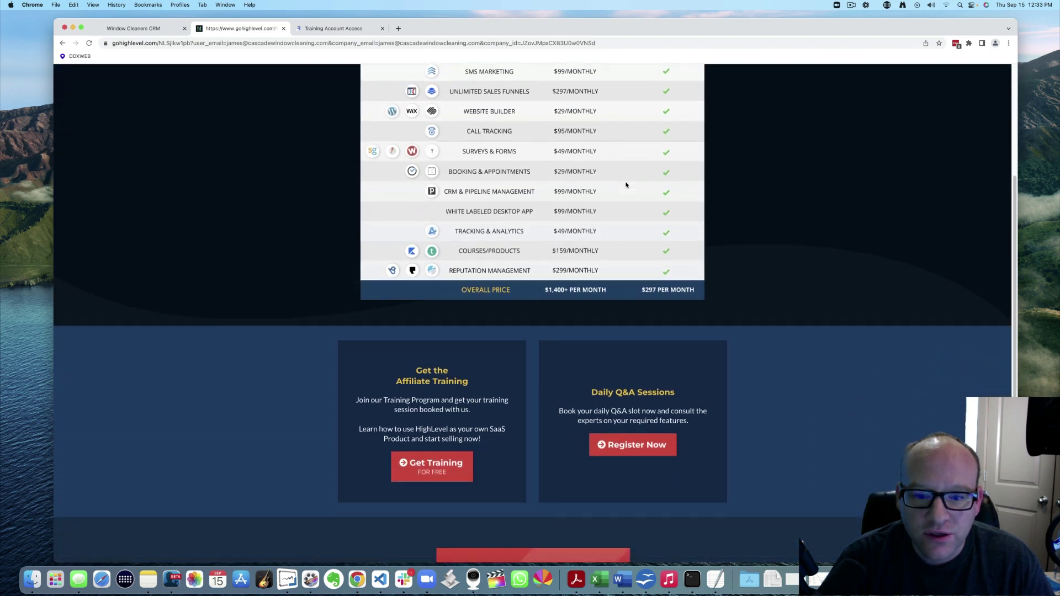
{"action": "scroll", "coordinate": [552, 282], "scroll_direction": "down", "scroll_amount": 2}
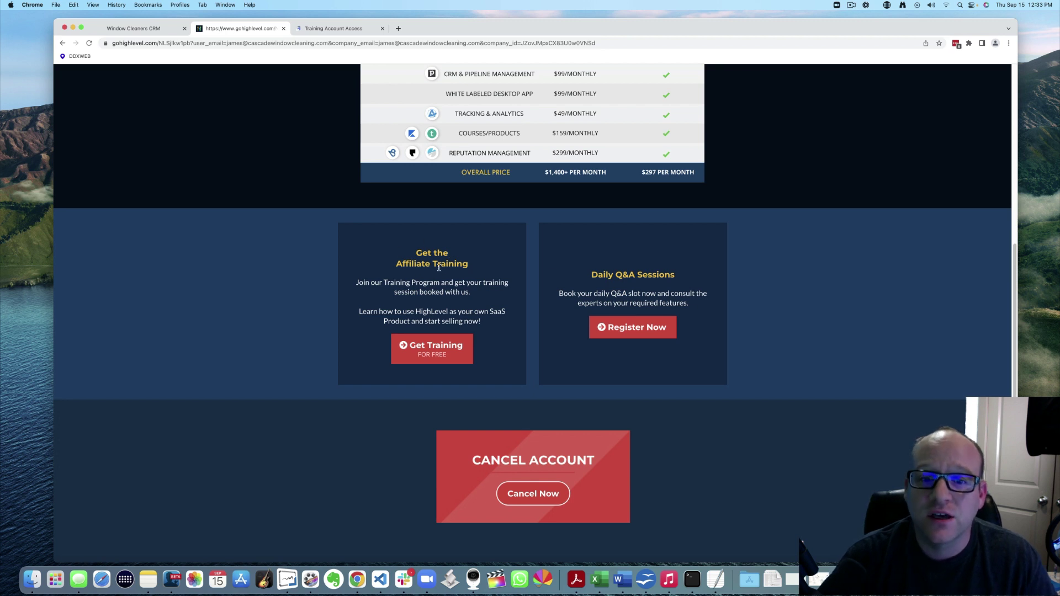
{"action": "scroll", "coordinate": [553, 364], "scroll_direction": "down", "scroll_amount": 2}
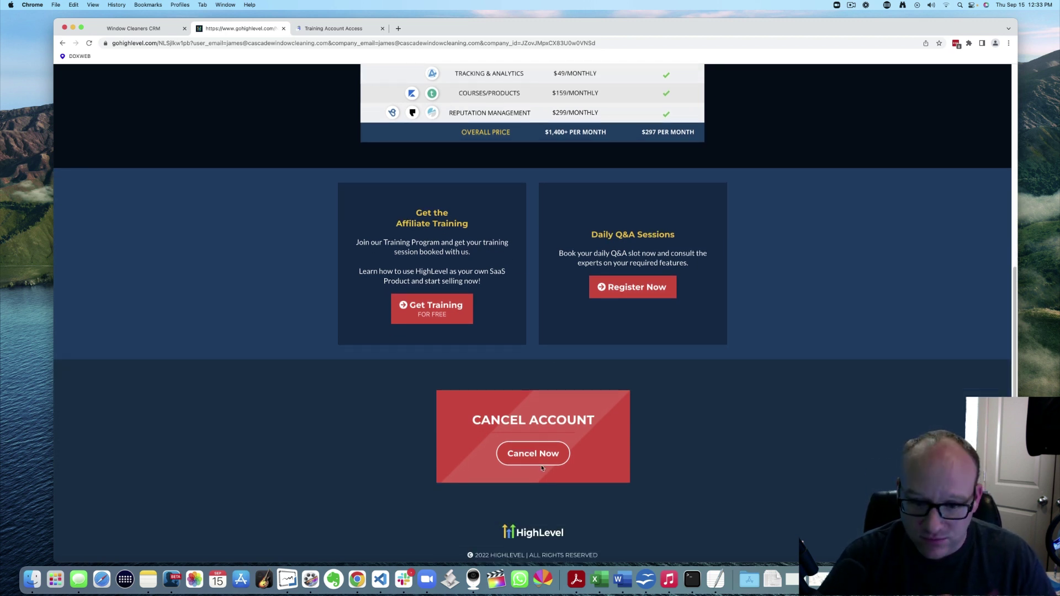
{"action": "scroll", "coordinate": [535, 453], "scroll_direction": "down", "scroll_amount": 1}
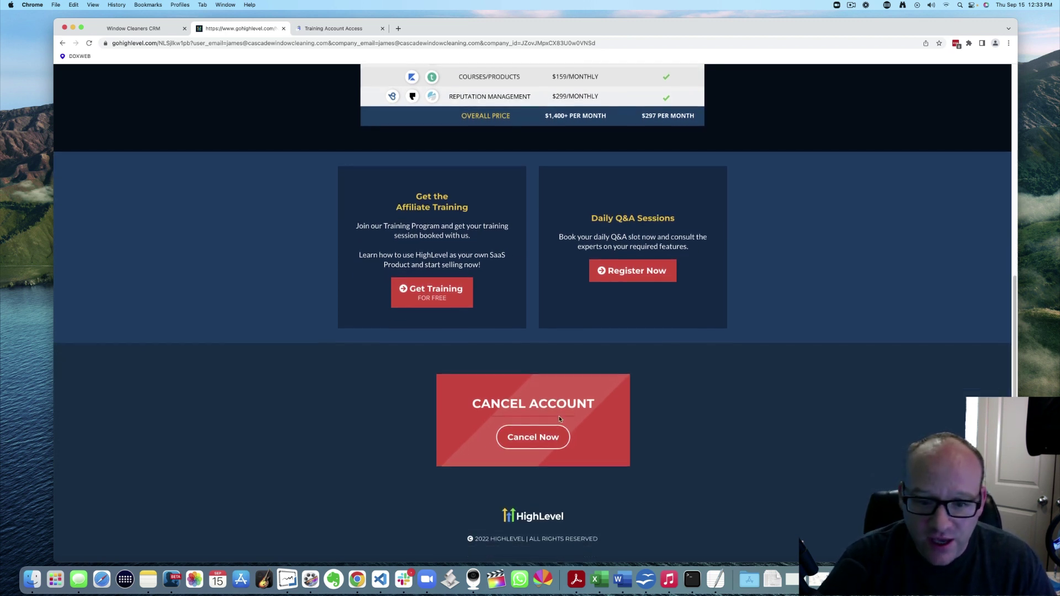
Open the Cancel Account form and enter the account holder's full name and e-mail address
{"action": "left_click", "coordinate": [529, 438]}
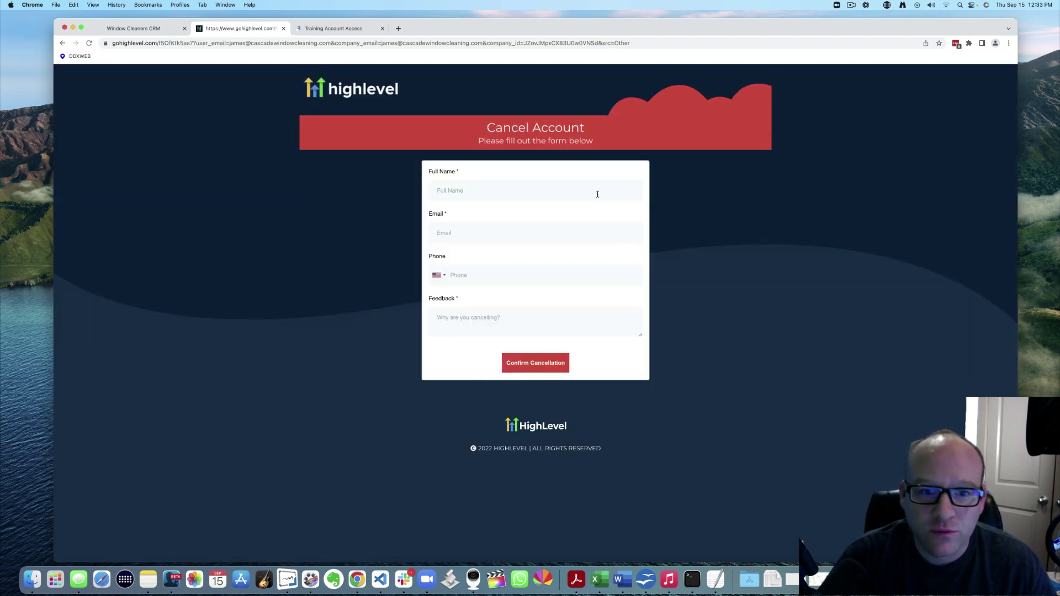
{"action": "left_click", "coordinate": [528, 192]}
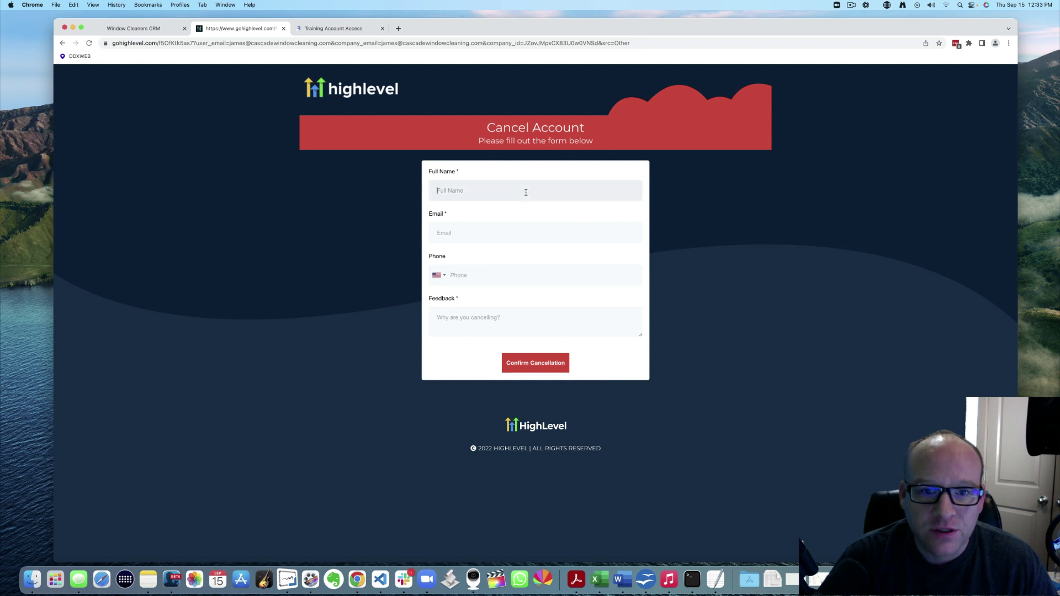
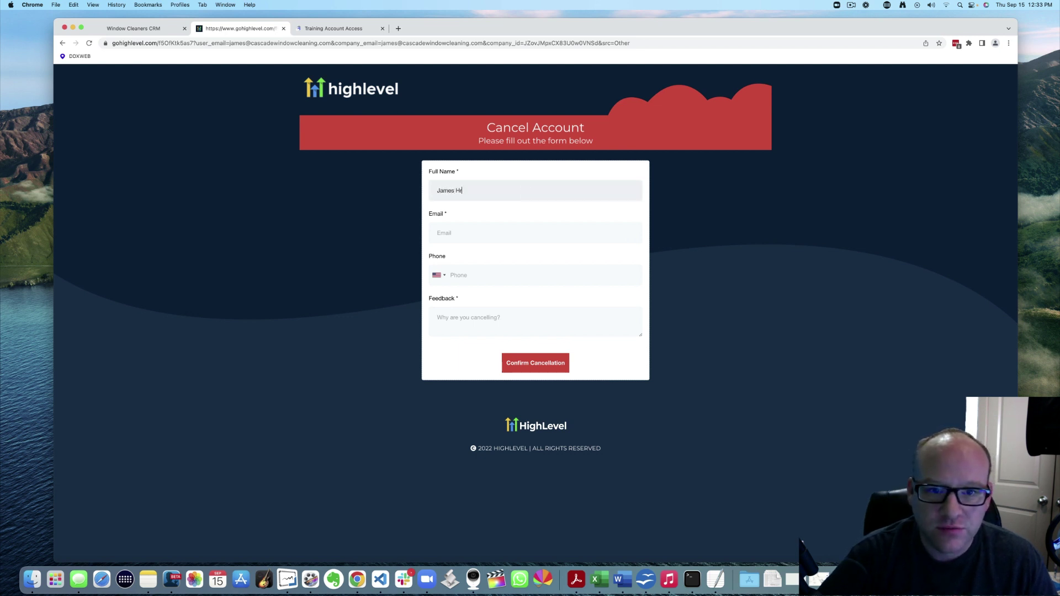
{"action": "key", "text": "Tab"}
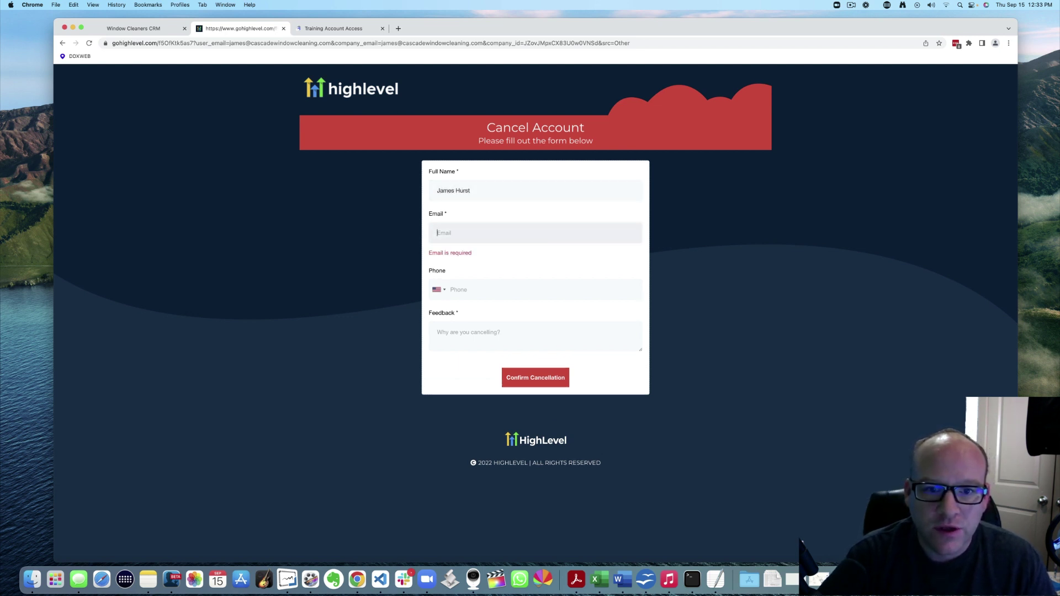
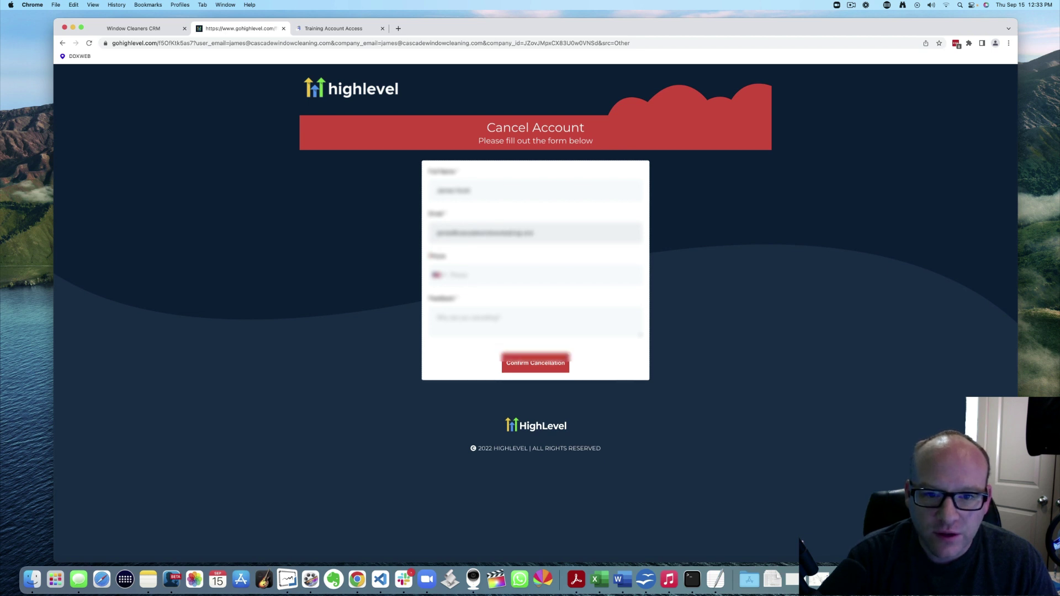
{"action": "key", "text": "Tab"}
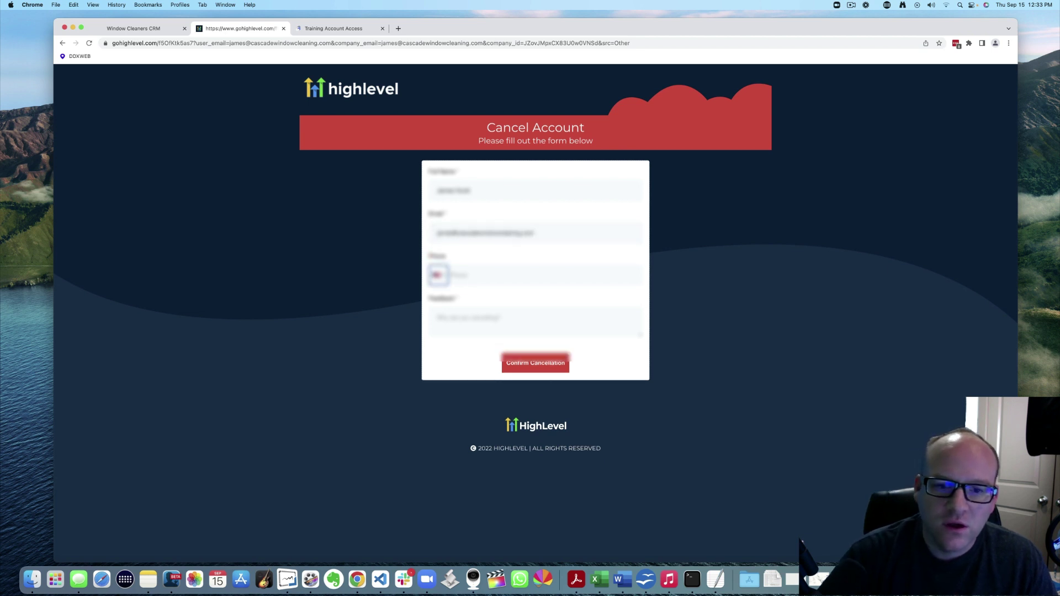
Enter the contact's phone number and 'Test account' as the cancellation feedback
{"action": "left_click", "coordinate": [532, 276]}
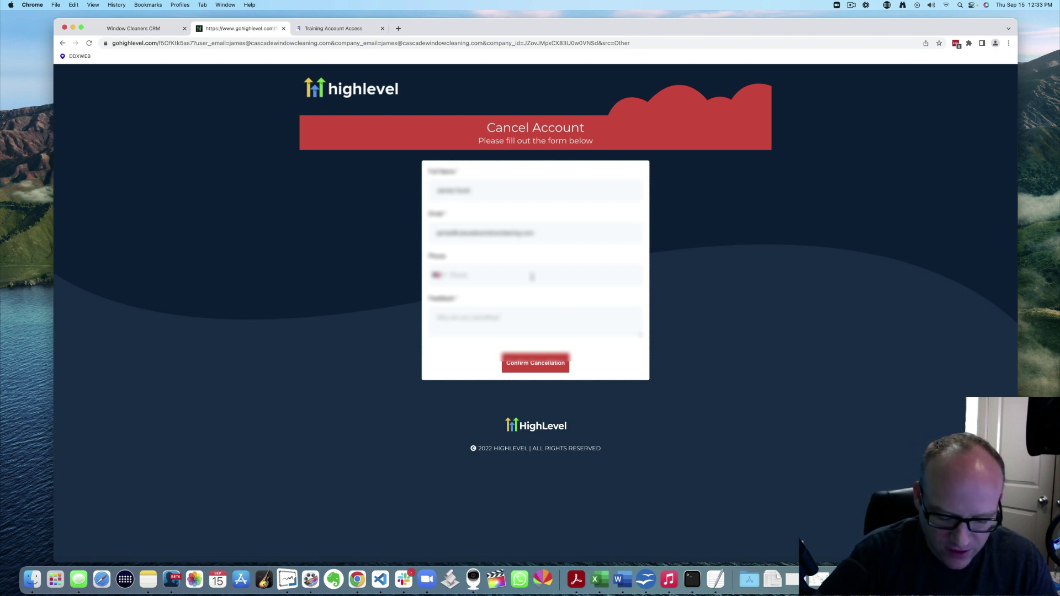
{"action": "type", "text": "2065551234"}
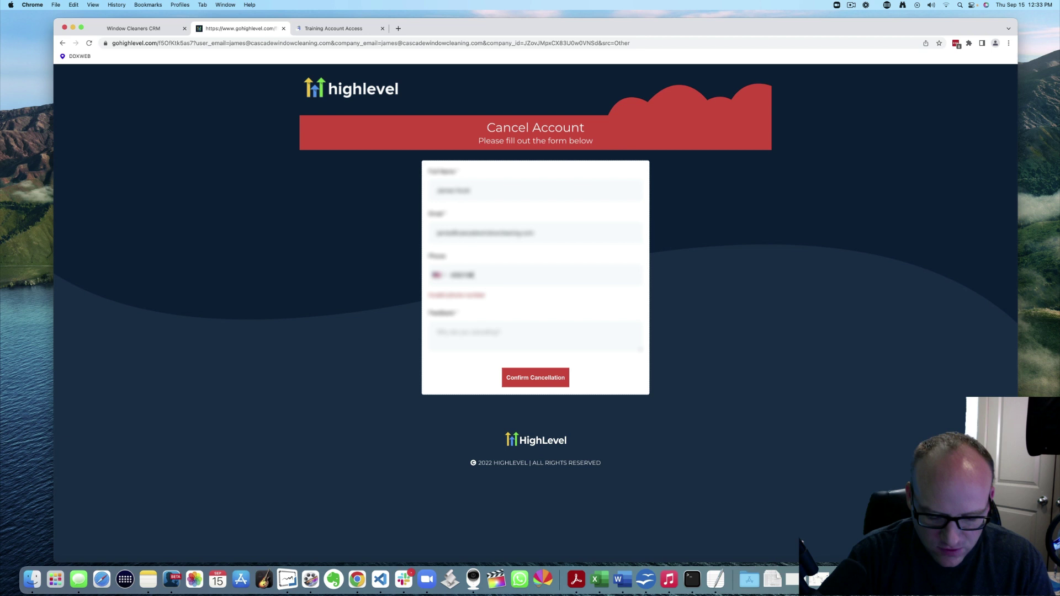
{"action": "left_click", "coordinate": [524, 323]}
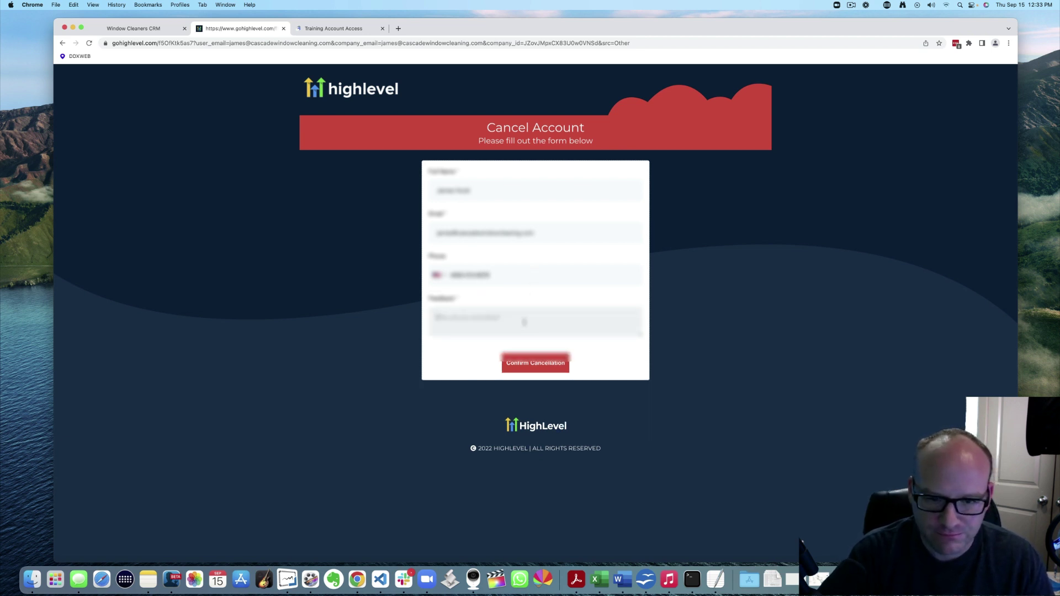
{"action": "type", "text": "Test"}
{"action": "key", "text": "BackSpace"}
{"action": "key", "text": "BackSpace"}
{"action": "key", "text": "BackSpace"}
{"action": "key", "text": "BackSpace"}
{"action": "type", "text": "T"}
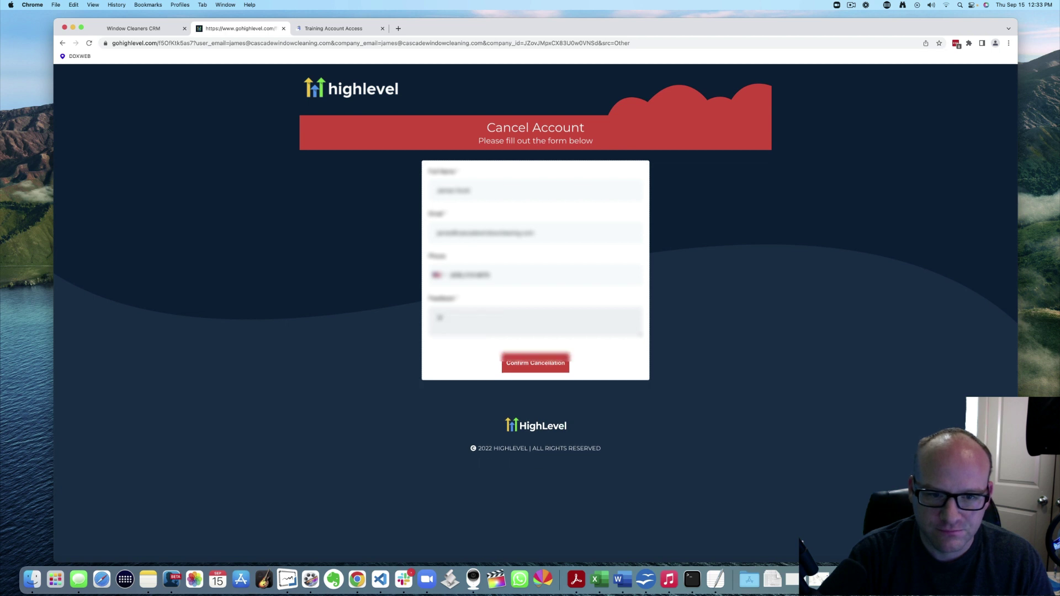
{"action": "key", "text": "BackSpace"}
{"action": "type", "text": "Test account"}
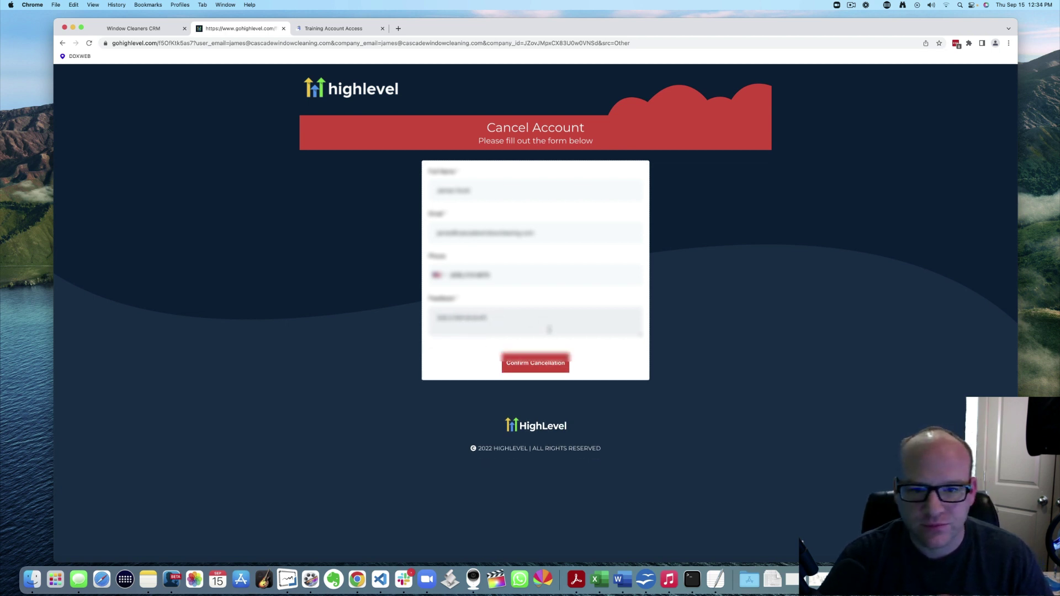
Confirm the cancellation and highlight the 24-48 hour processing notice on the confirmation page
{"action": "left_click", "coordinate": [538, 364]}
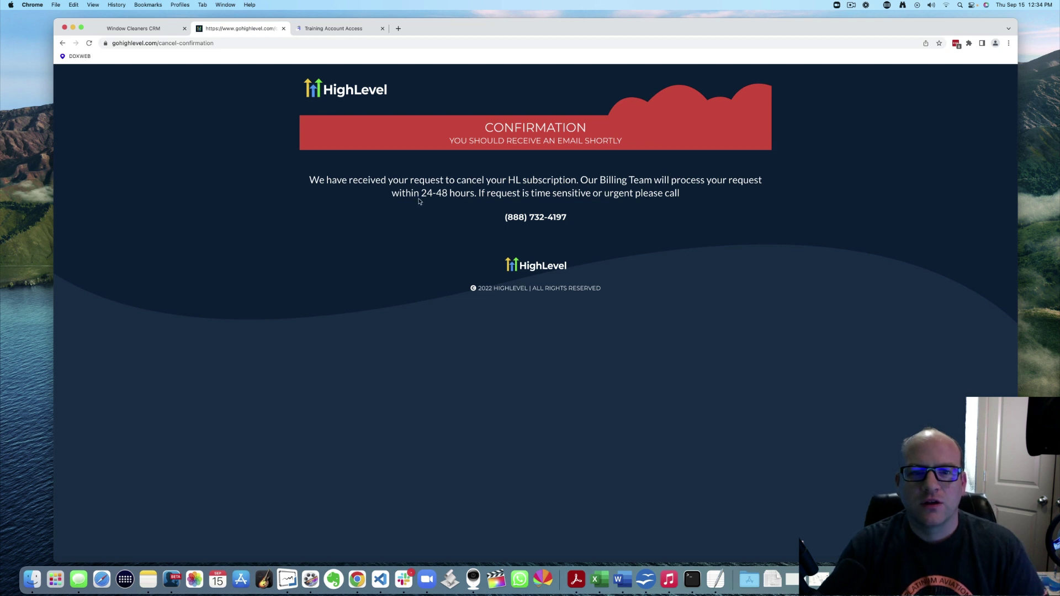
{"action": "left_click_drag", "start_coordinate": [406, 193], "coordinate": [524, 193]}
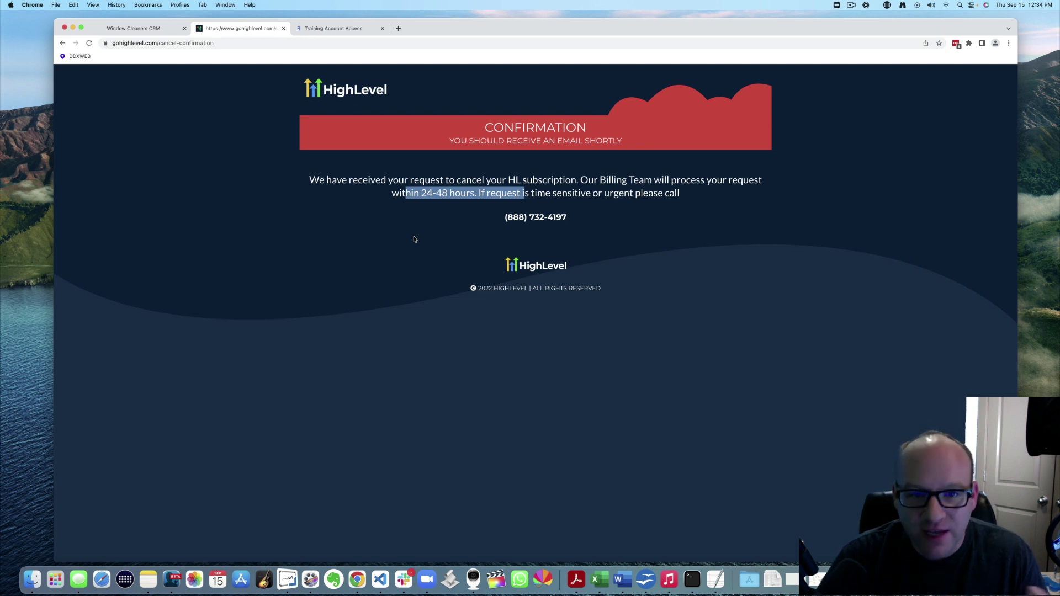
Switch to the DDXWEB Training Account Access tab with Ctrl+Tab
{"action": "key", "text": "ctrl+Tab"}
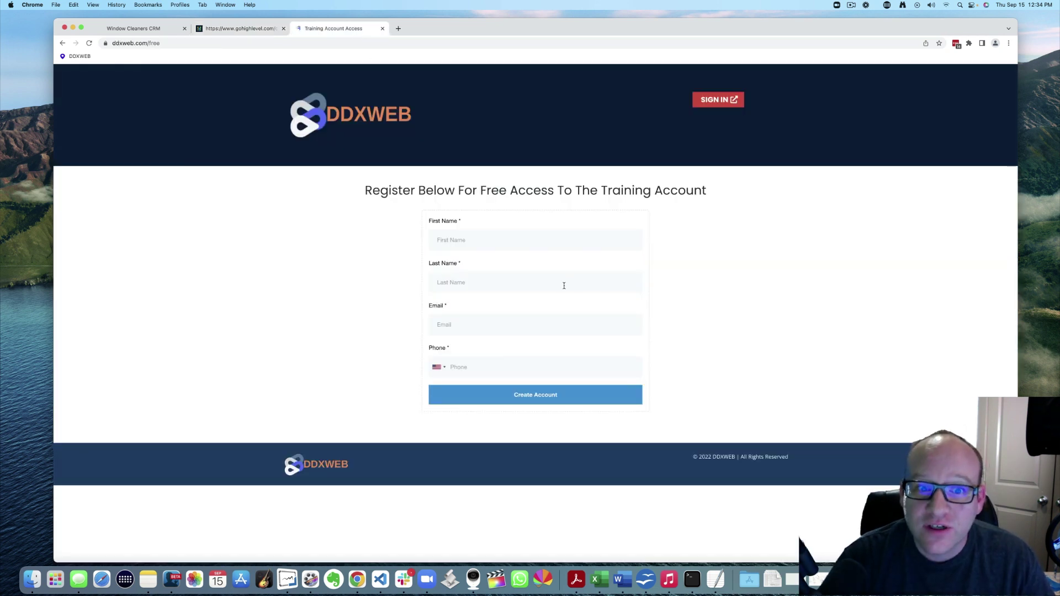